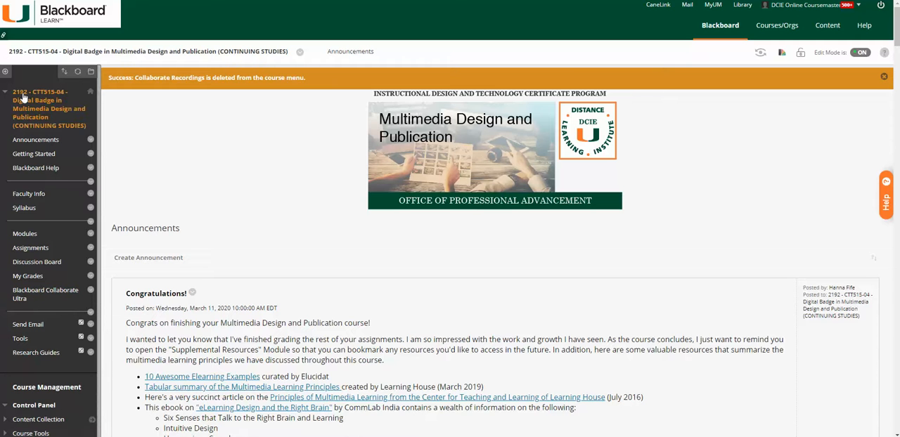
Add a course menu tool link named Blackboard Collaborate of type Blackboard Collaborate Ultra, available to users.
{"action": "left_click", "coordinate": [5, 71]}
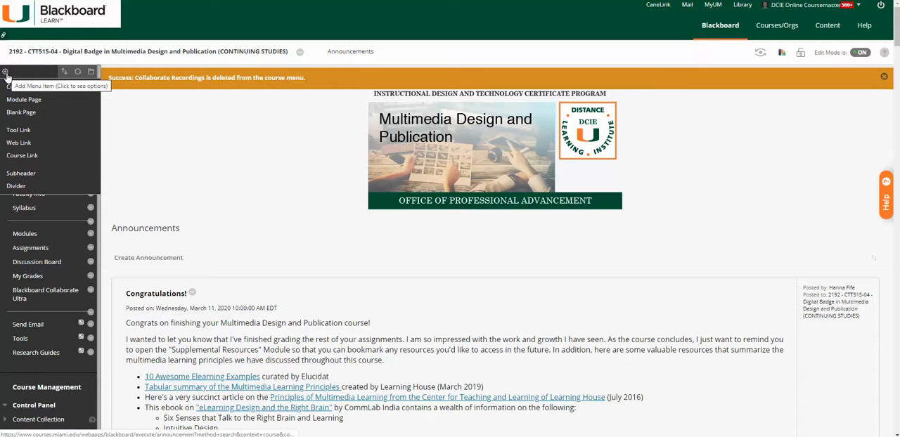
{"action": "left_click", "coordinate": [19, 131]}
{"action": "type", "text": "Blackboard Collaborate"}
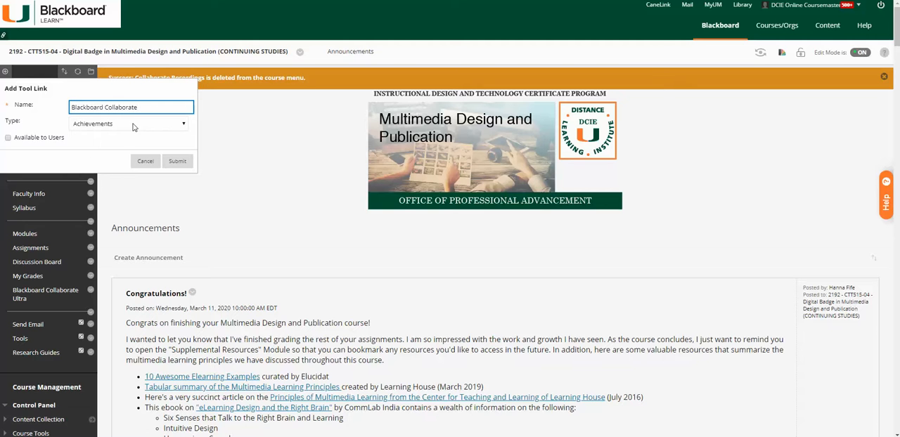
{"action": "left_click", "coordinate": [133, 124]}
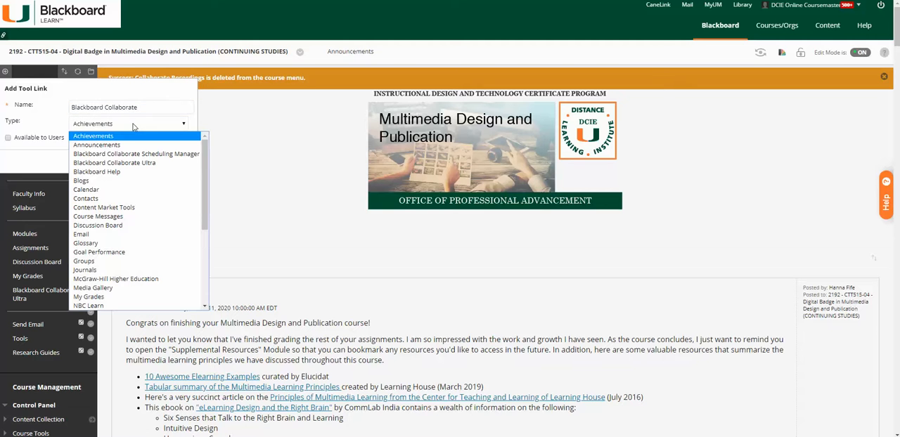
{"action": "left_click", "coordinate": [127, 162]}
{"action": "left_click", "coordinate": [8, 138]}
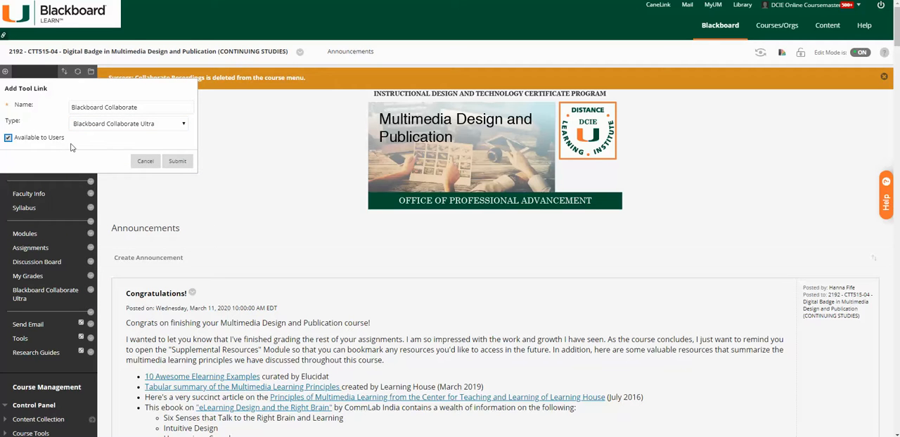
{"action": "left_click", "coordinate": [177, 161]}
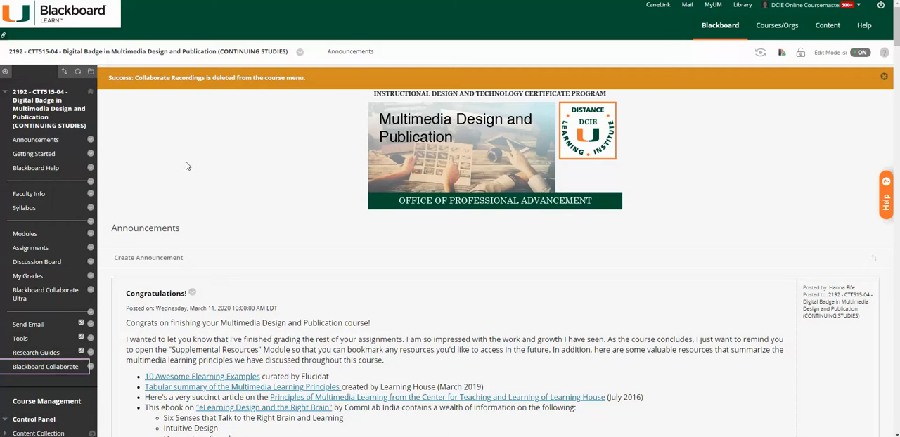
Open the new Blackboard Collaborate link and create a session named Tuesday Session.
{"action": "left_click", "coordinate": [45, 368]}
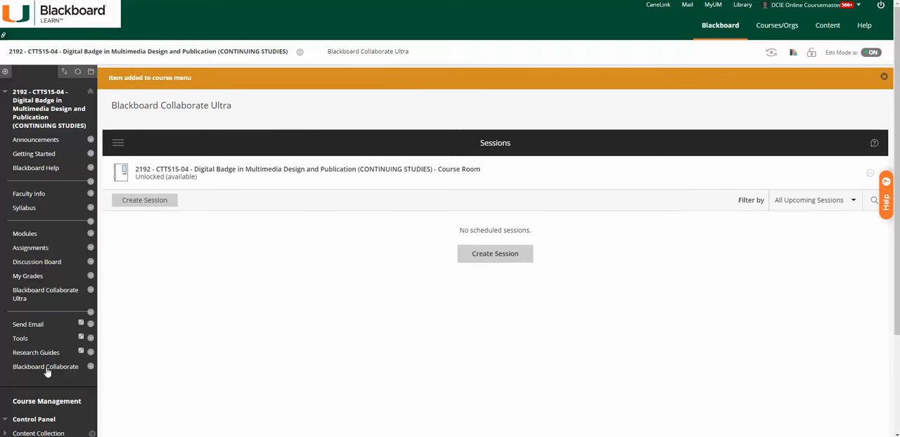
{"action": "left_click", "coordinate": [161, 206]}
{"action": "left_click", "coordinate": [747, 149]}
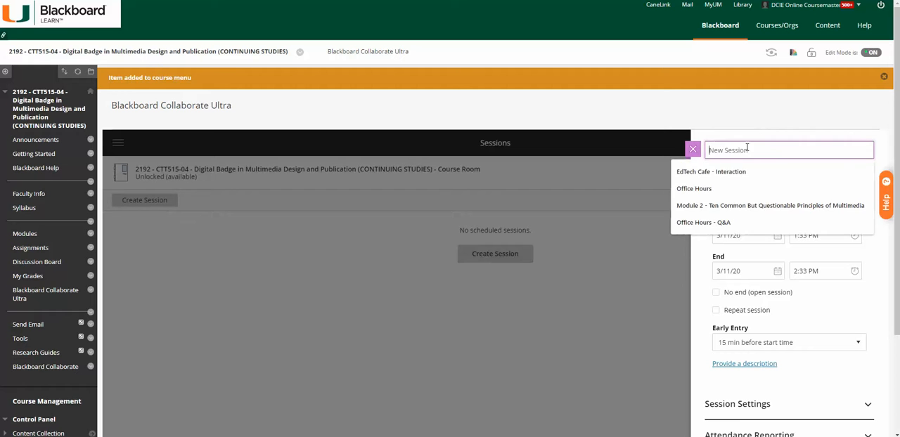
{"action": "type", "text": "Tuesday Session"}
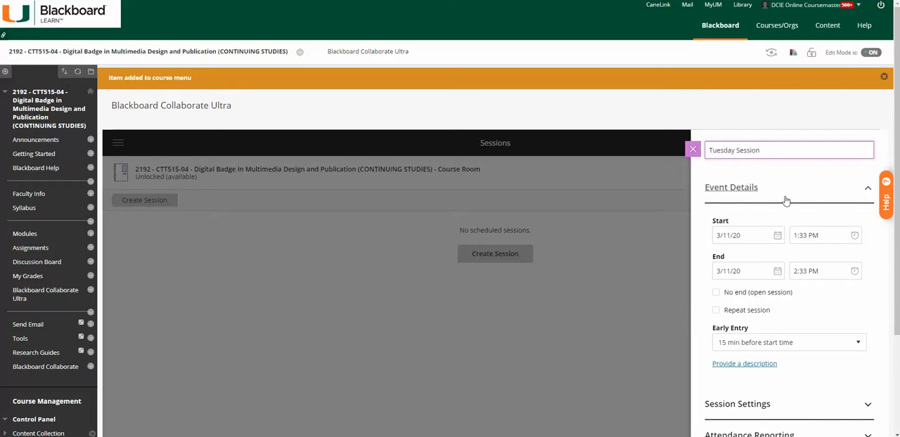
{"action": "scroll", "coordinate": [787, 202], "scroll_direction": "down", "scroll_amount": 1}
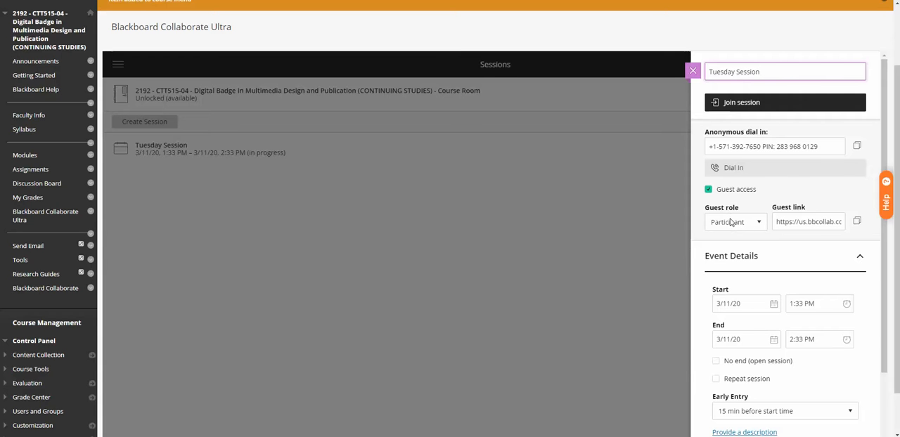
Make the Tuesday Session a repeating session with the default weekly recurrence.
{"action": "scroll", "coordinate": [707, 247], "scroll_direction": "down", "scroll_amount": 1}
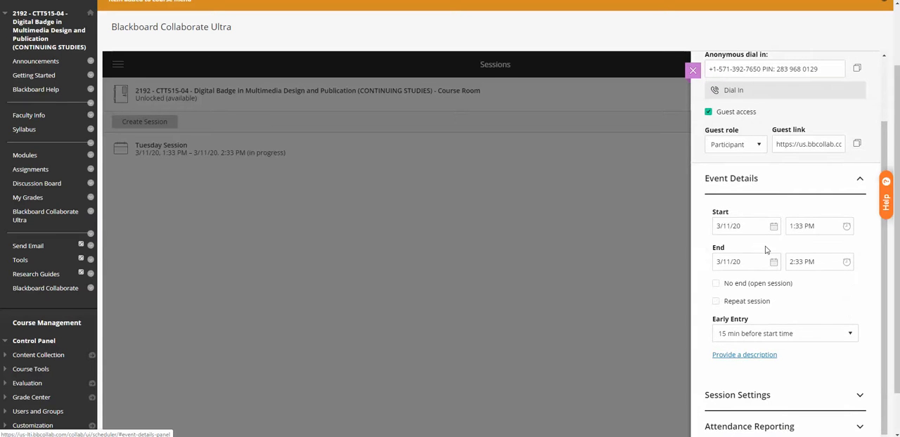
{"action": "scroll", "coordinate": [724, 285], "scroll_direction": "down", "scroll_amount": 1}
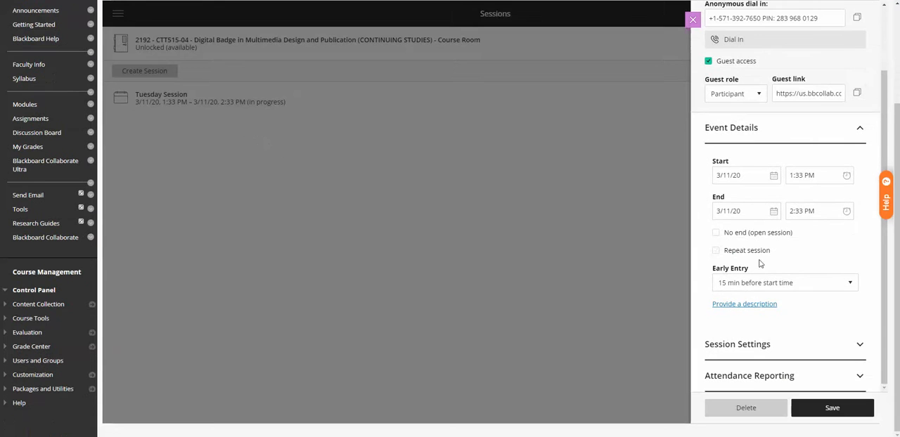
{"action": "left_click", "coordinate": [715, 251]}
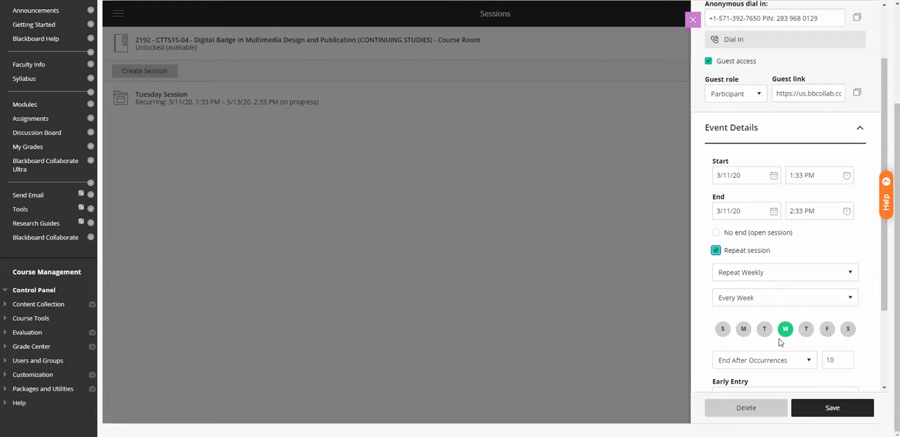
Set the default attendee role to Presenter in the session settings.
{"action": "scroll", "coordinate": [788, 315], "scroll_direction": "down", "scroll_amount": 1}
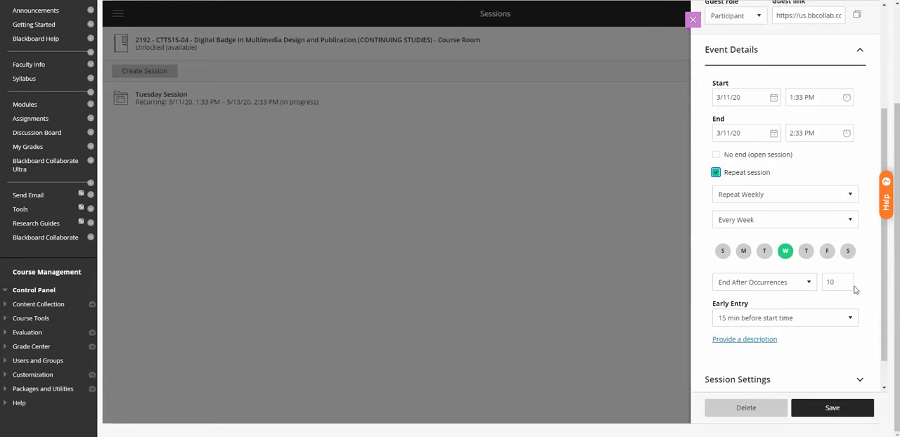
{"action": "scroll", "coordinate": [845, 281], "scroll_direction": "down", "scroll_amount": 1}
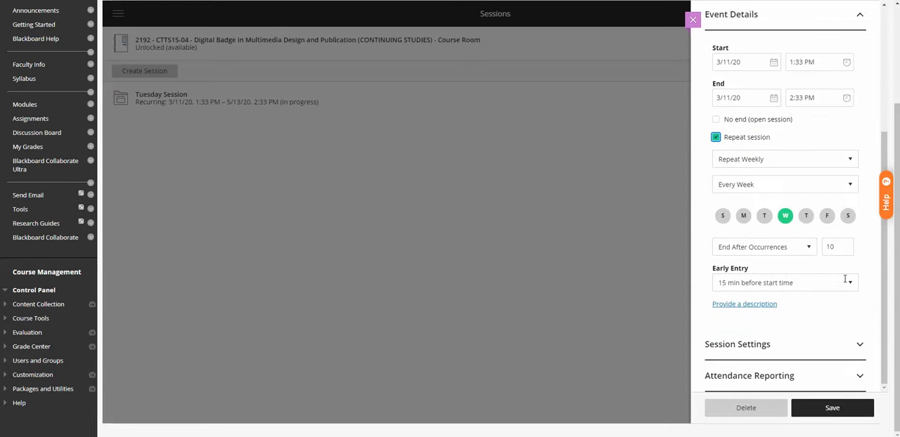
{"action": "left_click", "coordinate": [735, 348]}
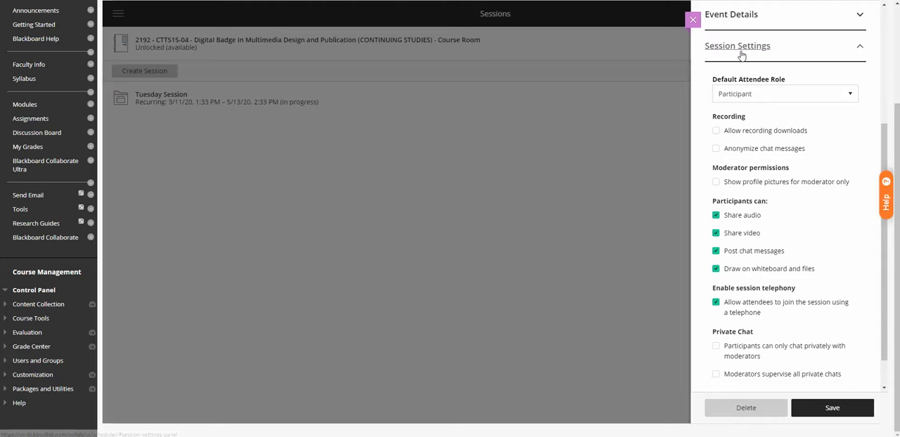
{"action": "left_click", "coordinate": [789, 97]}
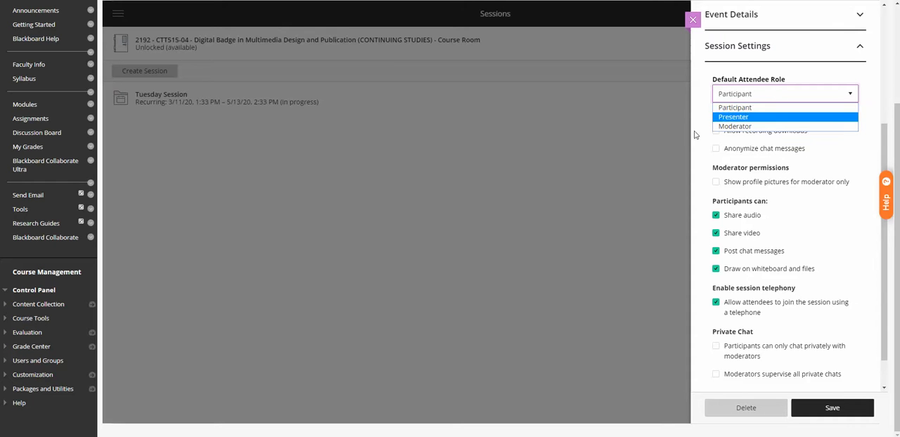
{"action": "left_click", "coordinate": [759, 116]}
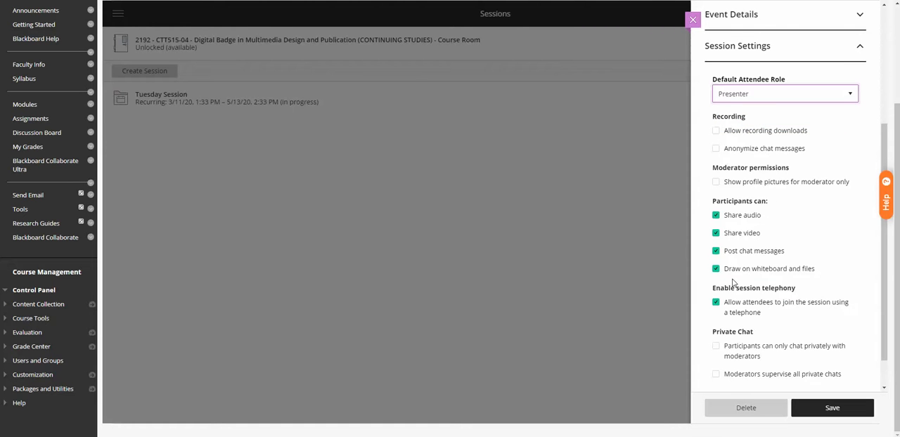
Enable sharing attendance information with the LMS in the attendance reporting options and save the session.
{"action": "scroll", "coordinate": [774, 289], "scroll_direction": "down", "scroll_amount": 1}
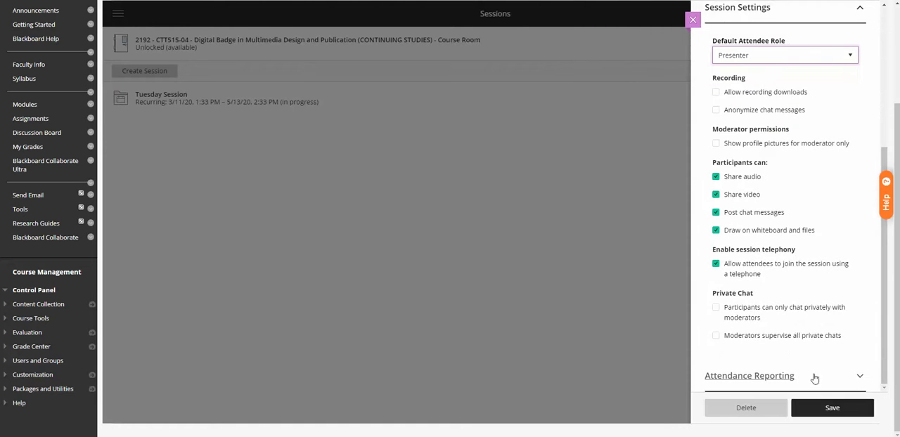
{"action": "left_click", "coordinate": [862, 378]}
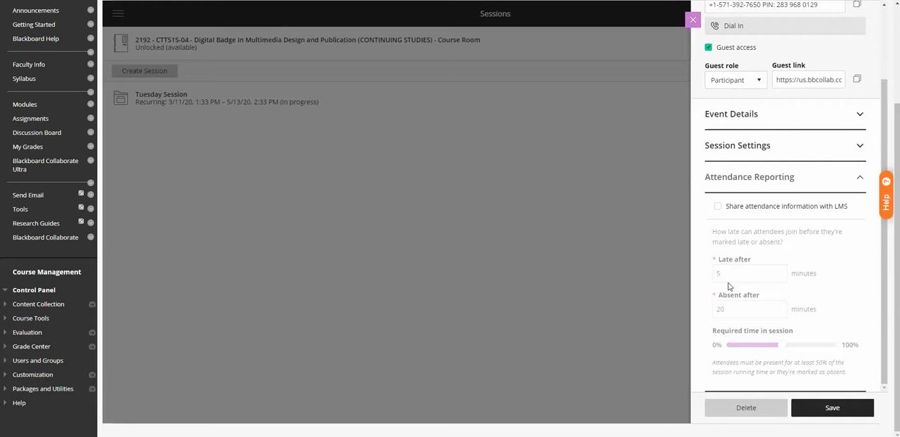
{"action": "left_click", "coordinate": [718, 208]}
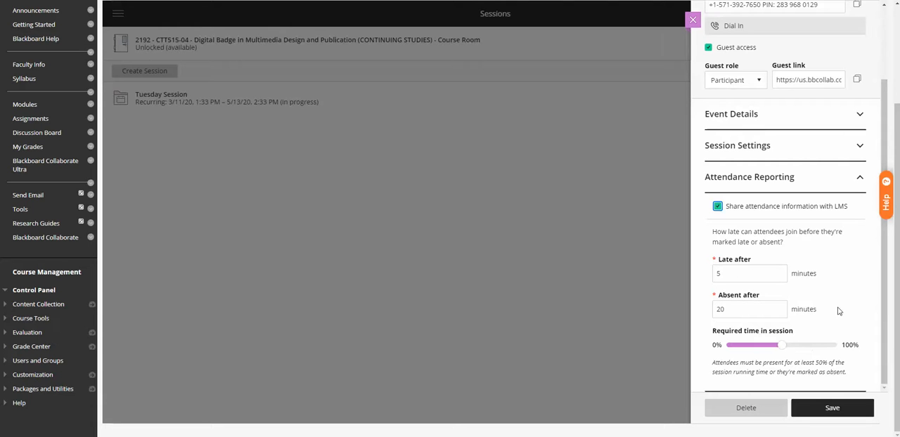
{"action": "left_click", "coordinate": [833, 409]}
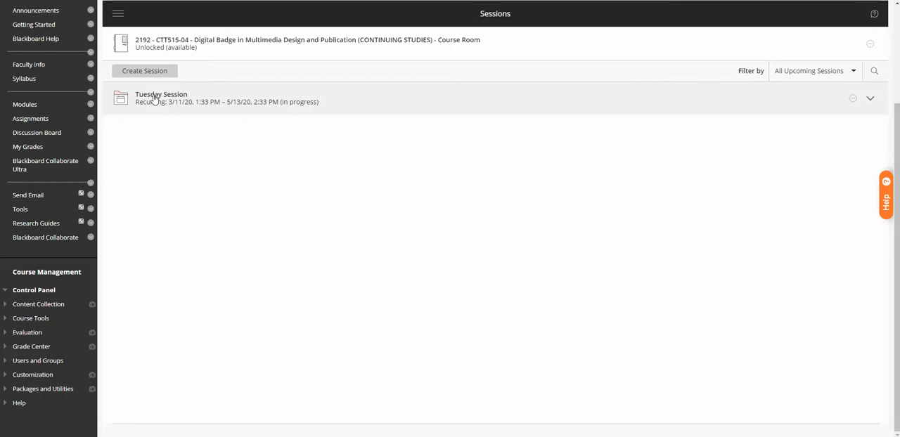
Expand the recurring Tuesday Session and join its 3/11/20 occurrence.
{"action": "left_click", "coordinate": [155, 98]}
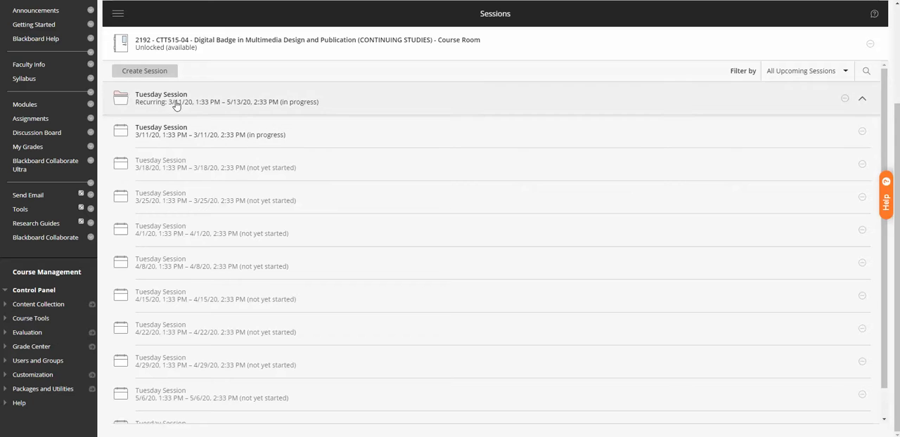
{"action": "left_click", "coordinate": [165, 132]}
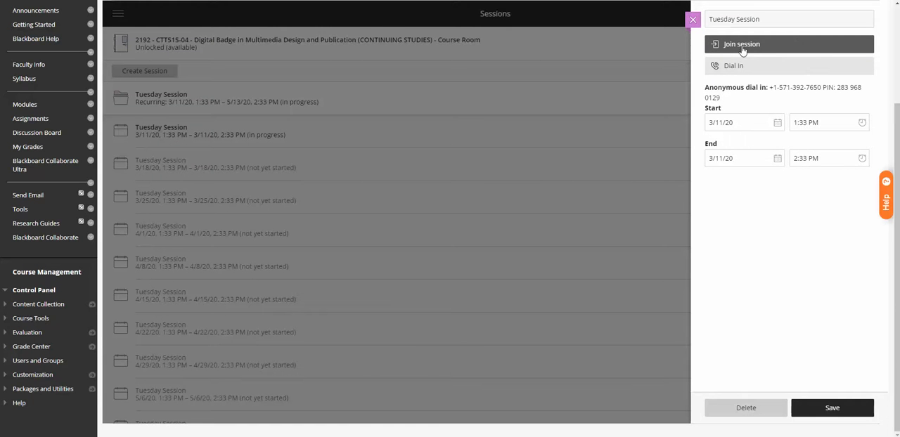
{"action": "left_click", "coordinate": [742, 45]}
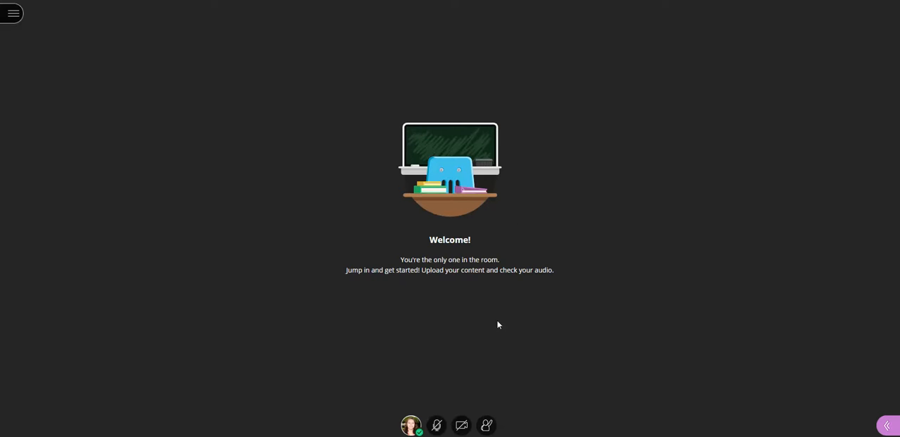
Turn on audio sharing in the session room and preview the camera without sharing the video.
{"action": "left_click", "coordinate": [437, 427]}
{"action": "left_click", "coordinate": [462, 426]}
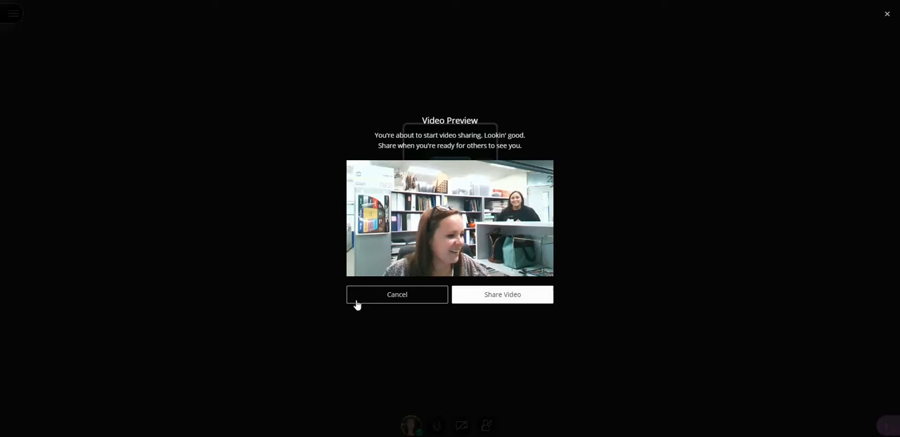
{"action": "left_click", "coordinate": [406, 294]}
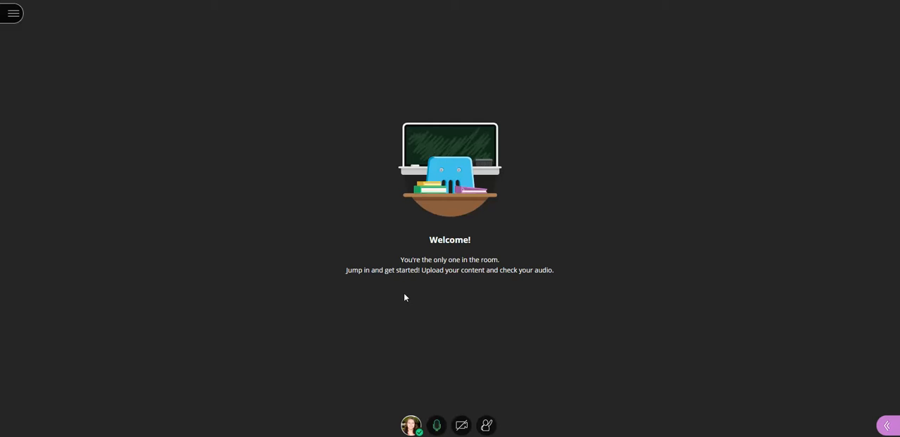
Open the Collaborate panel to examine the Everyone chat and the attendee list.
{"action": "left_click", "coordinate": [887, 426]}
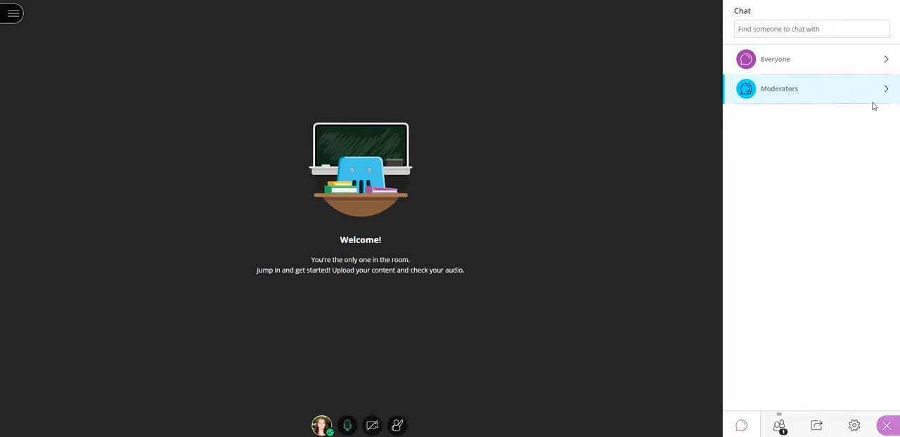
{"action": "left_click", "coordinate": [796, 61]}
{"action": "left_click", "coordinate": [736, 11]}
{"action": "left_click", "coordinate": [780, 427]}
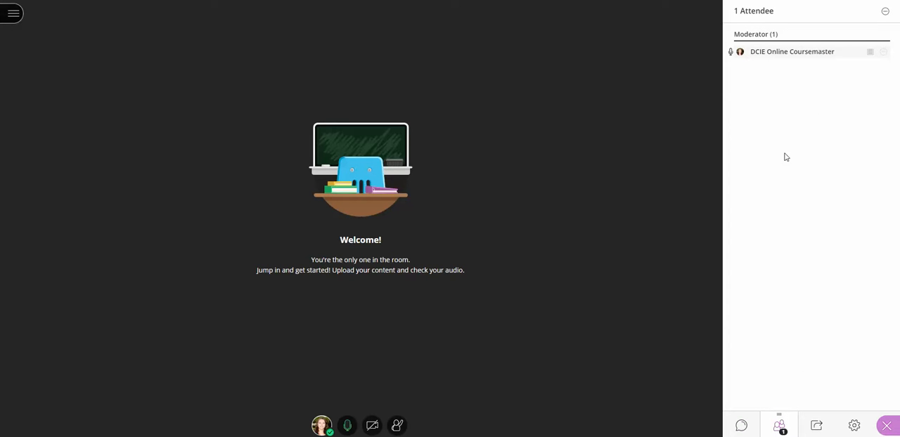
Share a blank whiteboard in the session.
{"action": "left_click", "coordinate": [817, 427]}
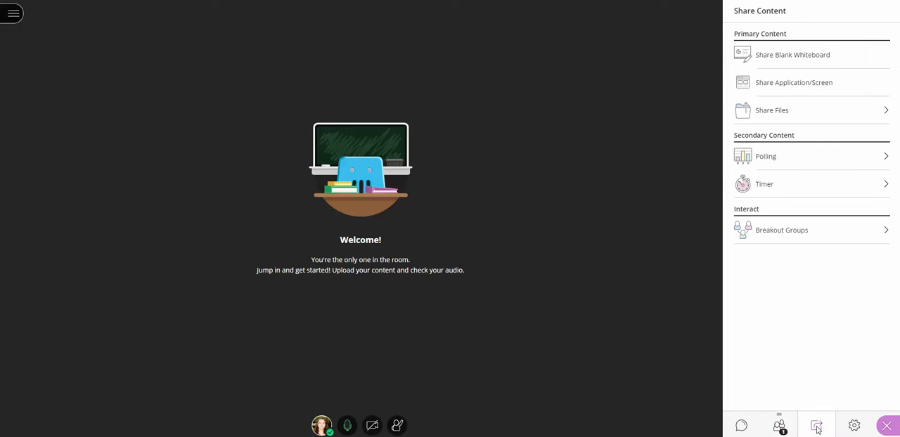
{"action": "left_click", "coordinate": [810, 61]}
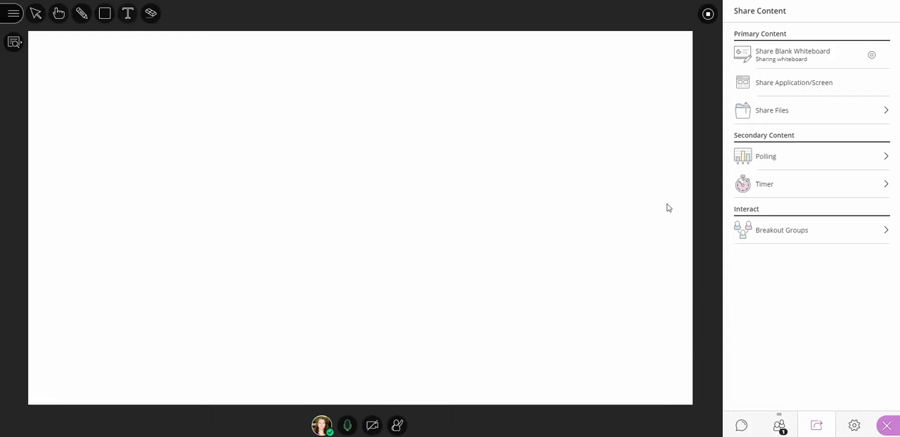
Share the "Video subtitles - YouTube Studio" Chrome tab in the session, without audio, and stop sharing it.
{"action": "left_click", "coordinate": [793, 83]}
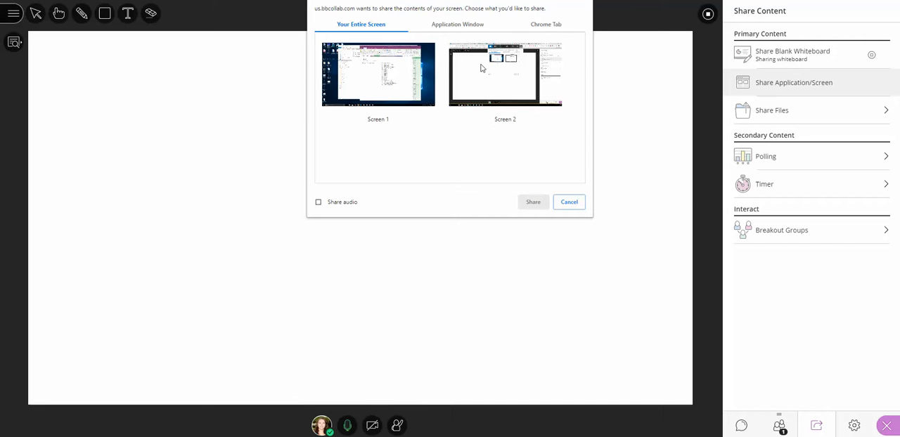
{"action": "left_click", "coordinate": [448, 27]}
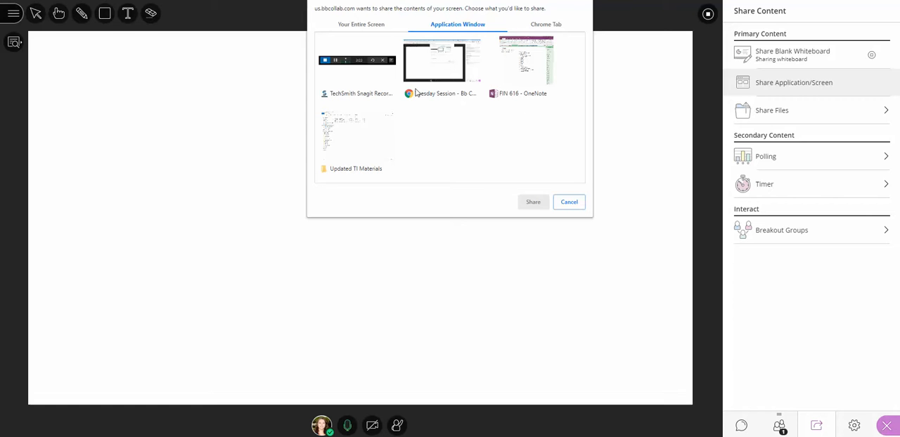
{"action": "left_click", "coordinate": [551, 29]}
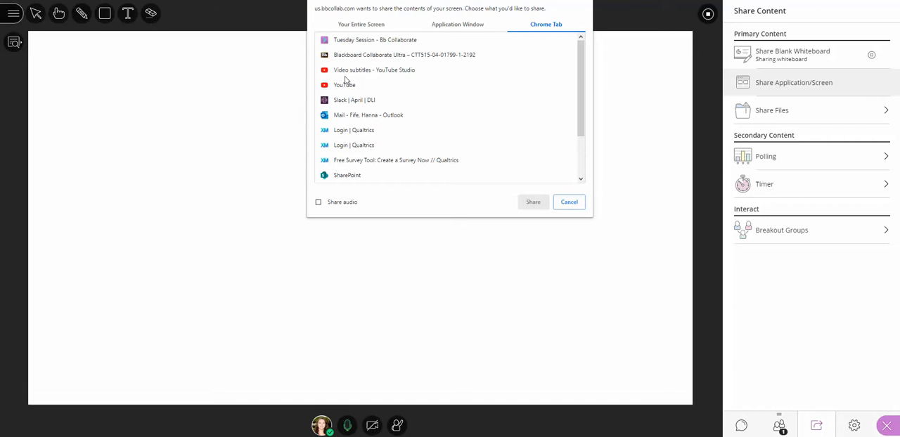
{"action": "left_click", "coordinate": [348, 71]}
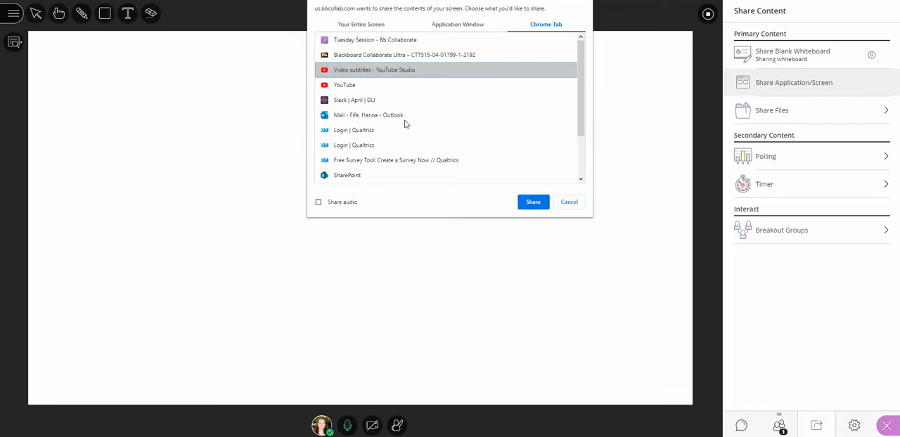
{"action": "left_click", "coordinate": [359, 87]}
{"action": "left_click", "coordinate": [533, 201]}
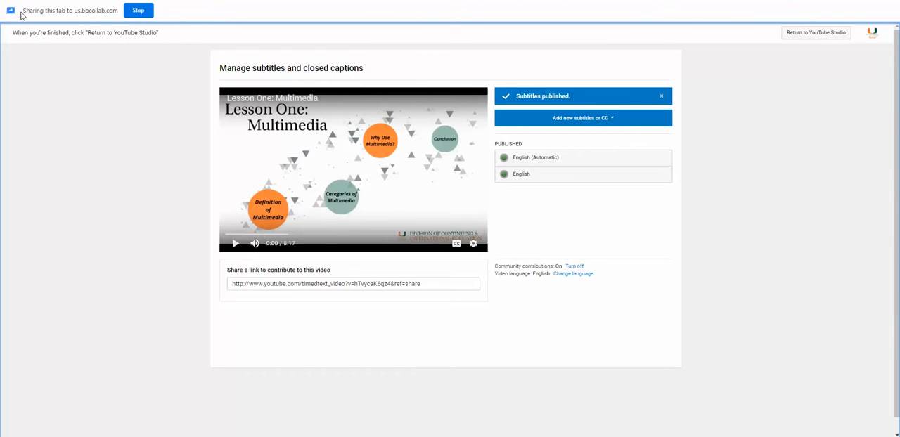
{"action": "left_click", "coordinate": [139, 11]}
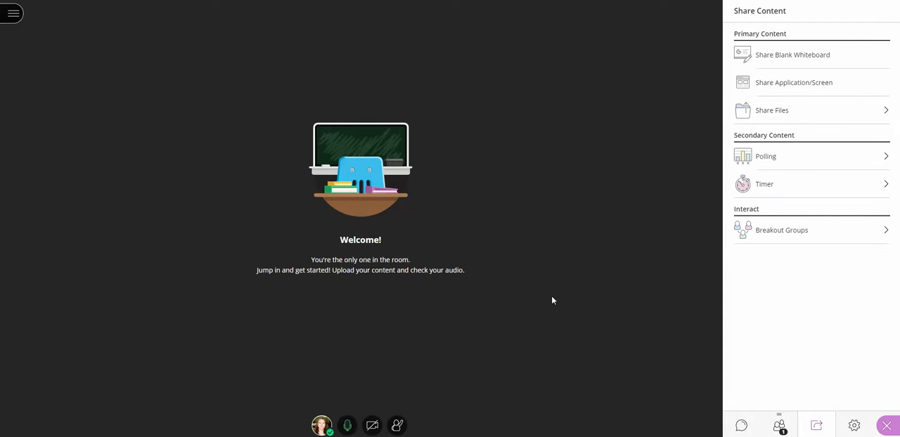
Examine the file sharing, polling and breakout group options for the session without starting any of them.
{"action": "left_click", "coordinate": [779, 115]}
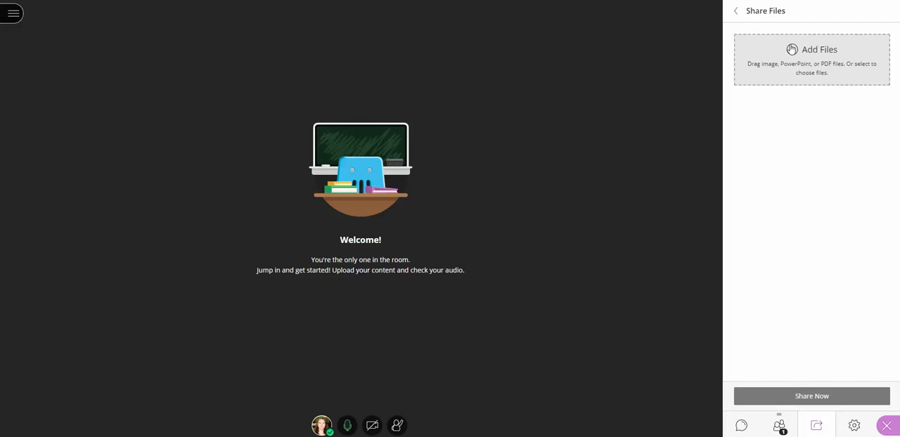
{"action": "left_click", "coordinate": [736, 12]}
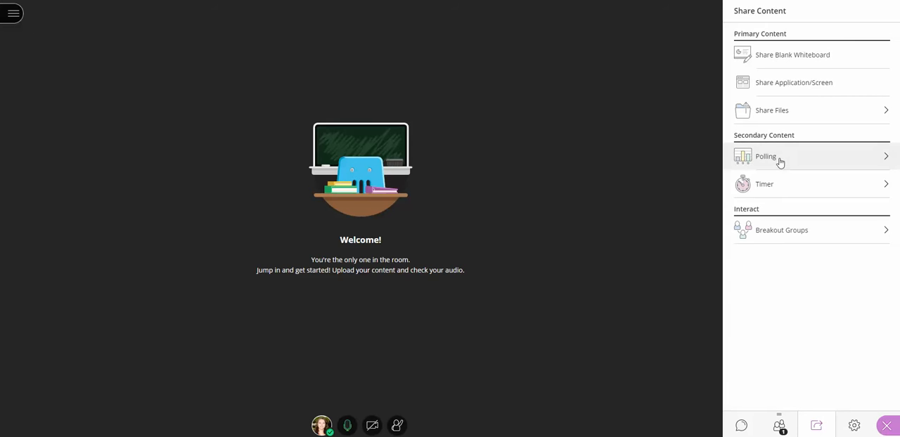
{"action": "left_click", "coordinate": [780, 161]}
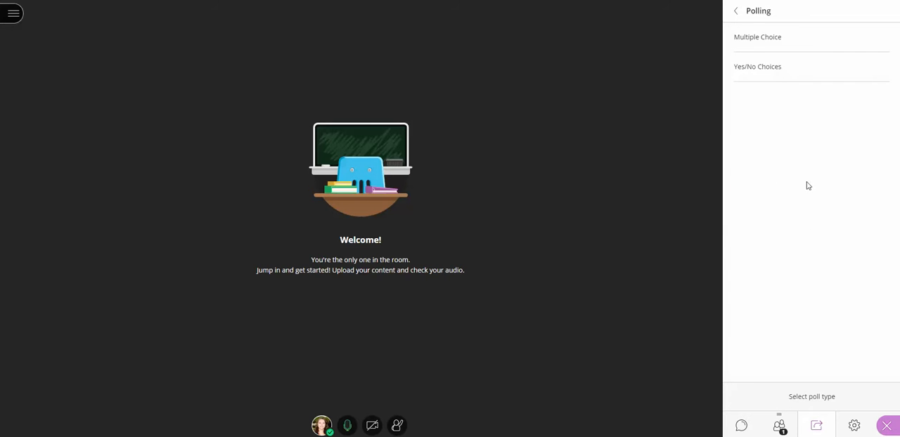
{"action": "left_click", "coordinate": [737, 11]}
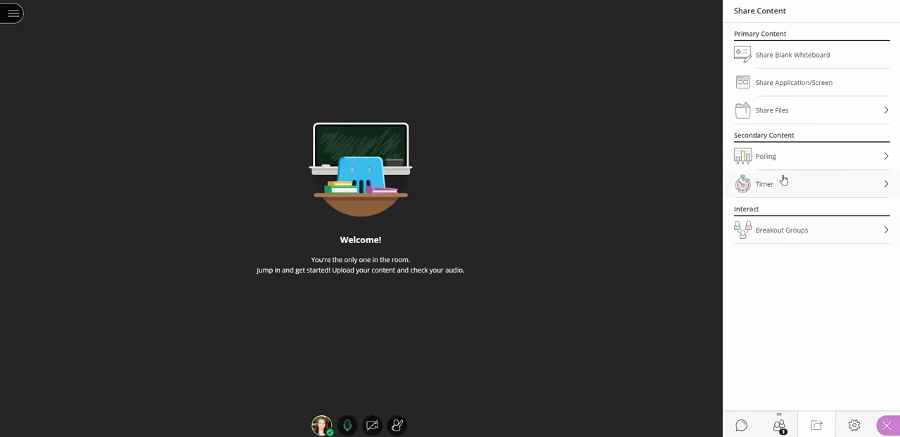
{"action": "left_click", "coordinate": [781, 234]}
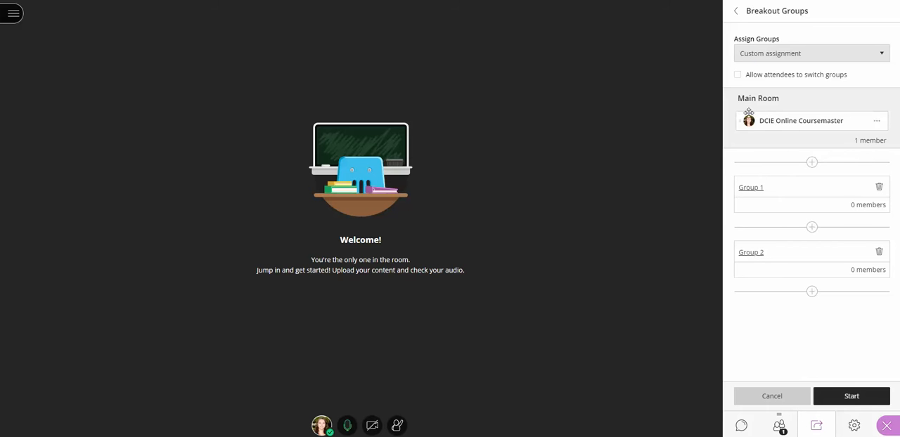
{"action": "left_click", "coordinate": [766, 394]}
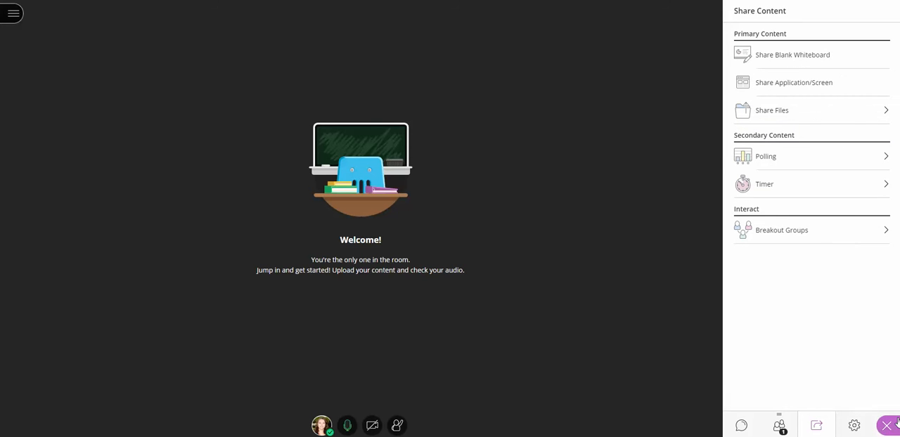
Leave the session with an Excellent audio and video rating, and close the session page and the Tuesday Session details.
{"action": "left_click", "coordinate": [14, 15]}
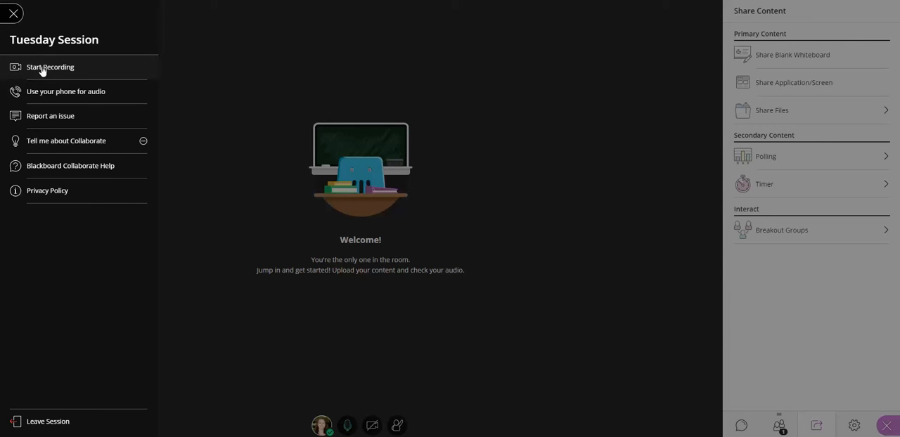
{"action": "left_click", "coordinate": [13, 15]}
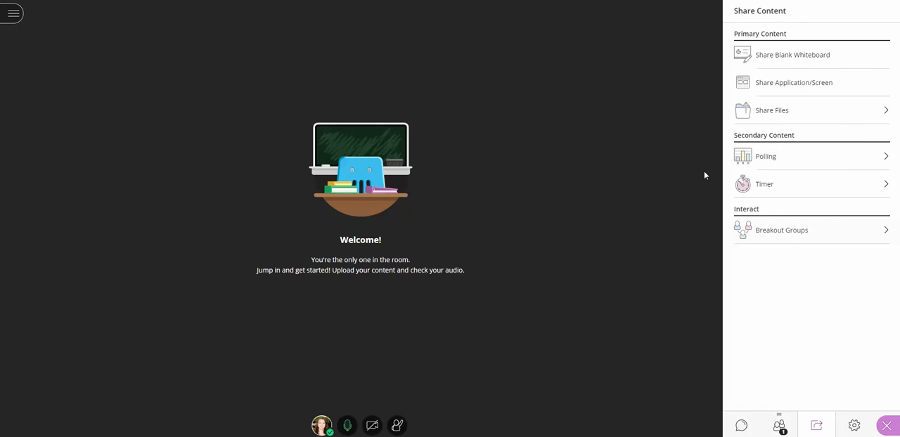
{"action": "left_click", "coordinate": [14, 15]}
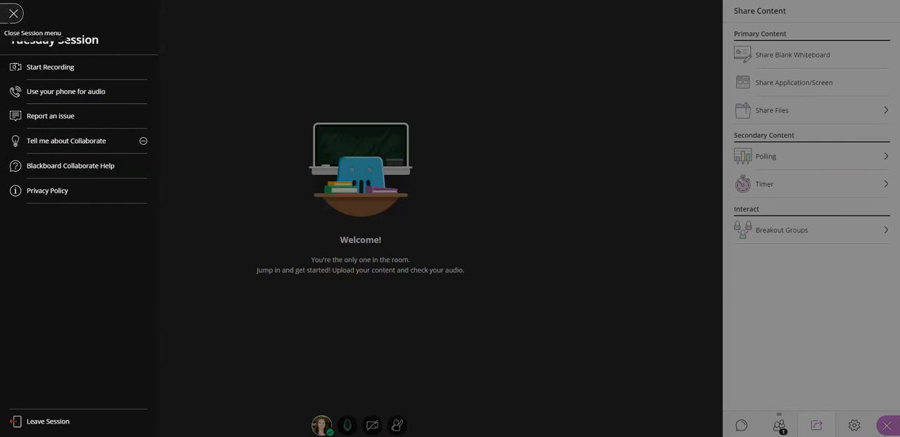
{"action": "left_click", "coordinate": [38, 426]}
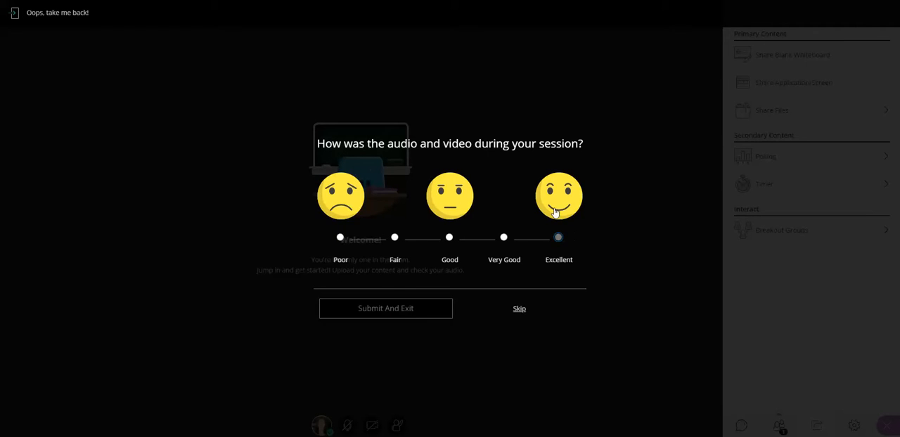
{"action": "left_click", "coordinate": [391, 314]}
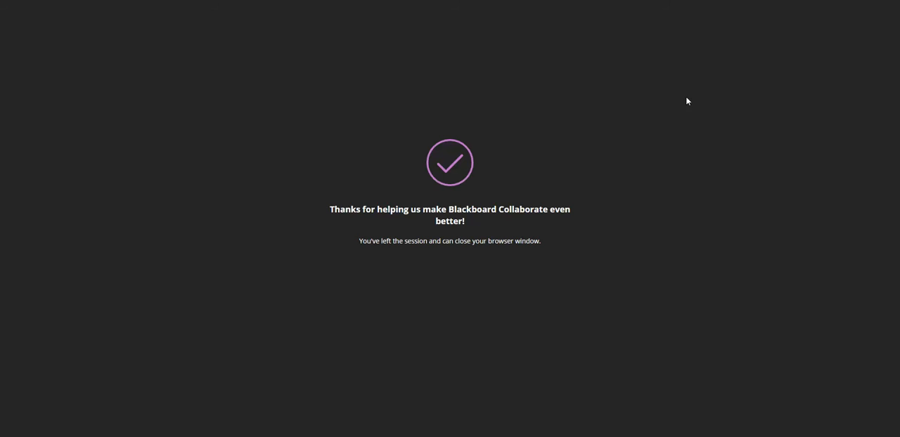
{"action": "key", "text": "ctrl+w"}
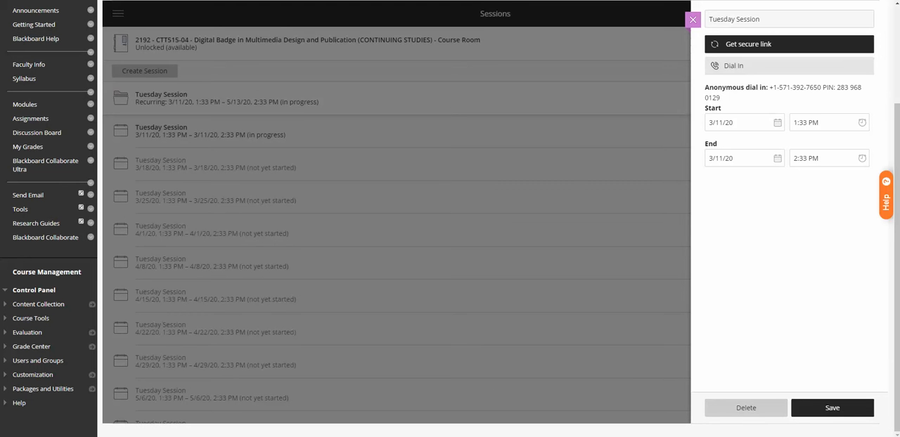
{"action": "left_click", "coordinate": [692, 20]}
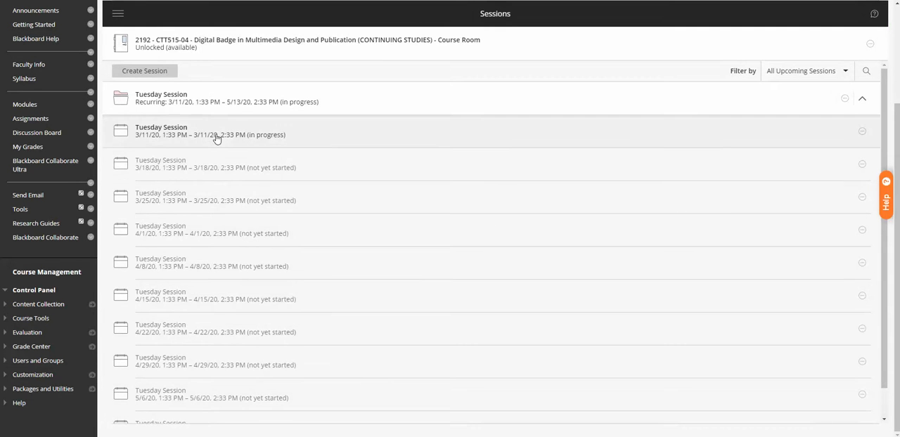
Add a tool link named Collaborate Videos to the course menu, with type Blackboard Collaborate Scheduling Manager and available to users.
{"action": "scroll", "coordinate": [158, 360], "scroll_direction": "up", "scroll_amount": 2}
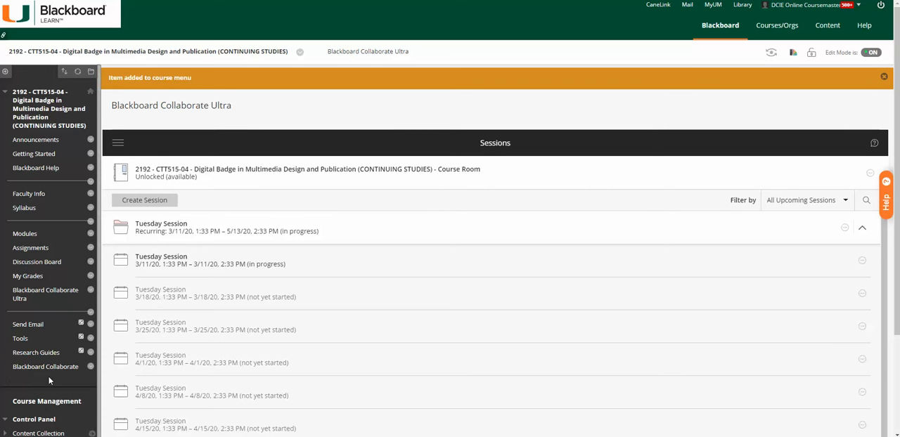
{"action": "left_click", "coordinate": [4, 71]}
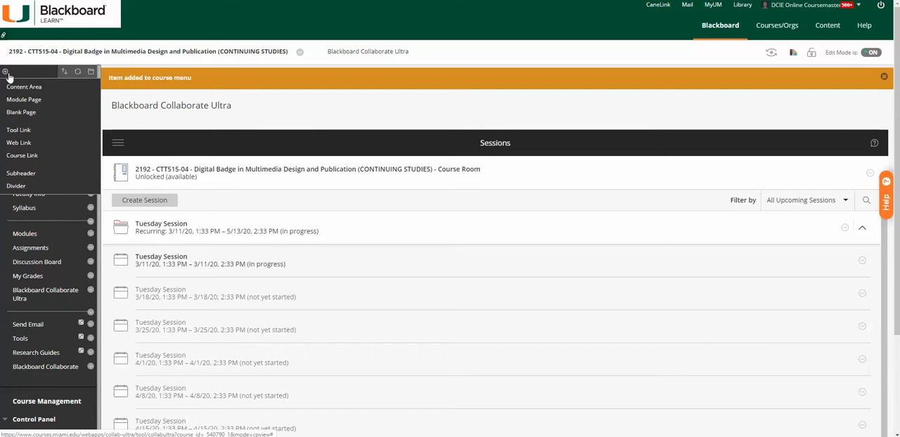
{"action": "left_click", "coordinate": [19, 131]}
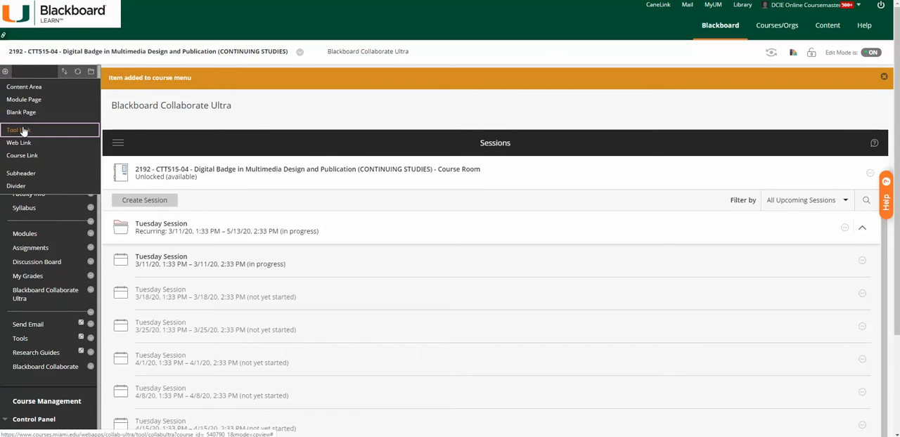
{"action": "type", "text": "Collaborate Videos"}
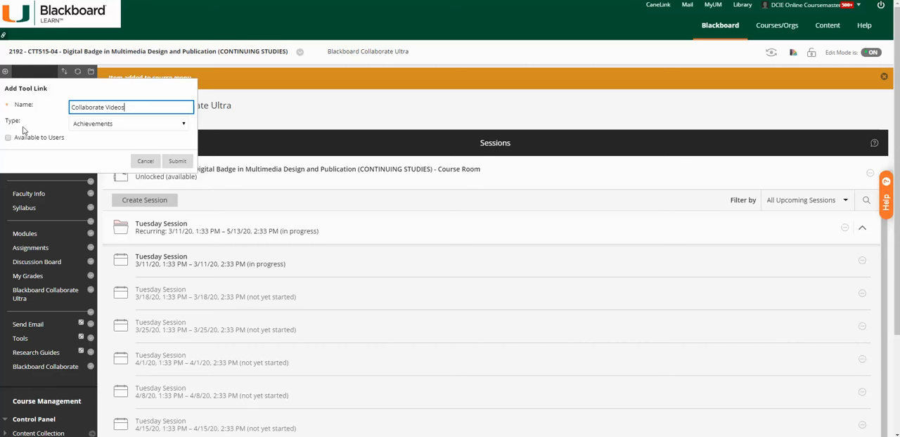
{"action": "left_click", "coordinate": [73, 124]}
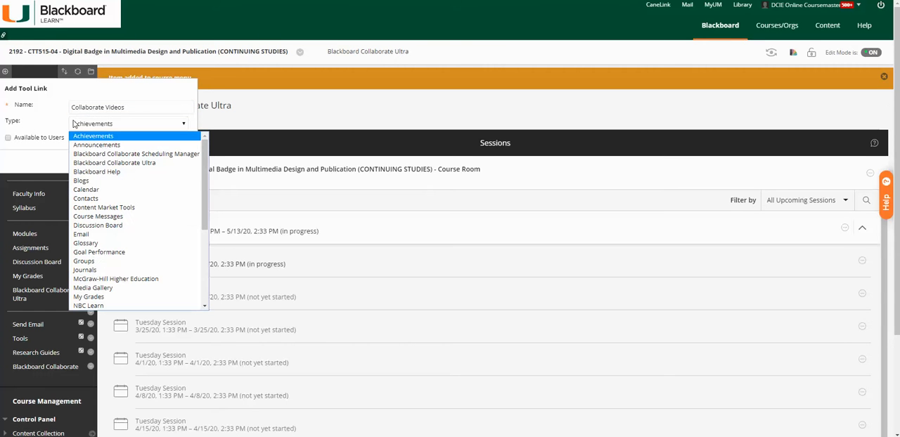
{"action": "left_click", "coordinate": [179, 154]}
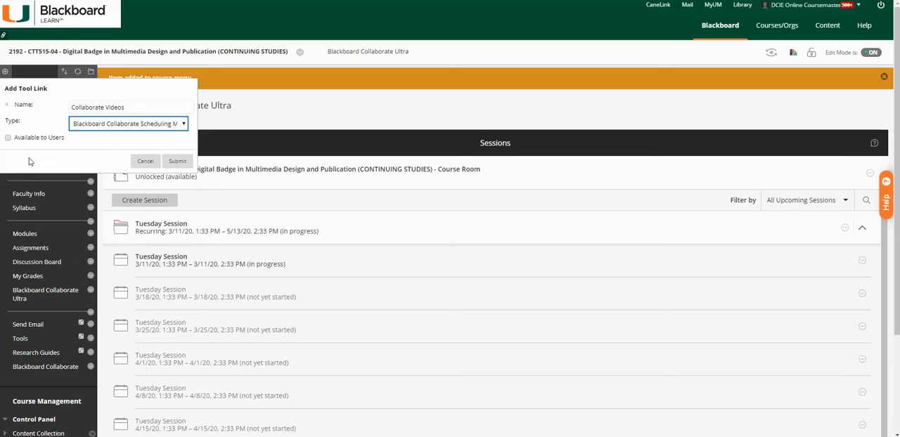
{"action": "left_click", "coordinate": [8, 139]}
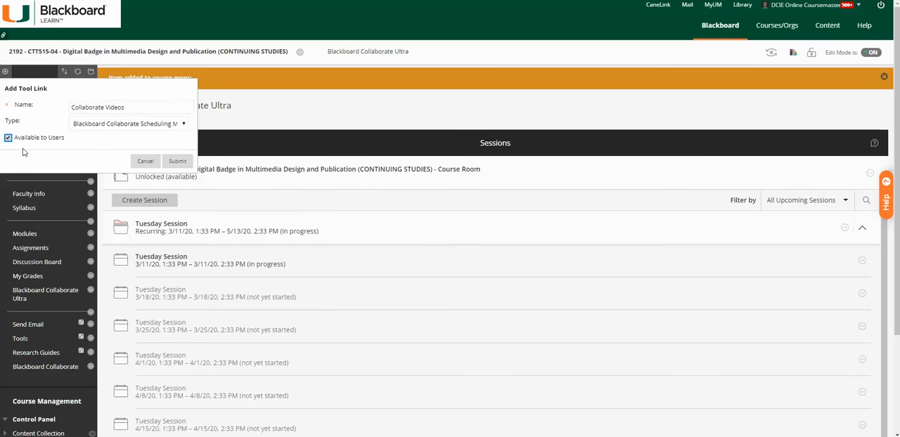
{"action": "left_click", "coordinate": [184, 163]}
Open the Collaborate Videos course link and view its recordings list.
{"action": "left_click", "coordinate": [31, 385]}
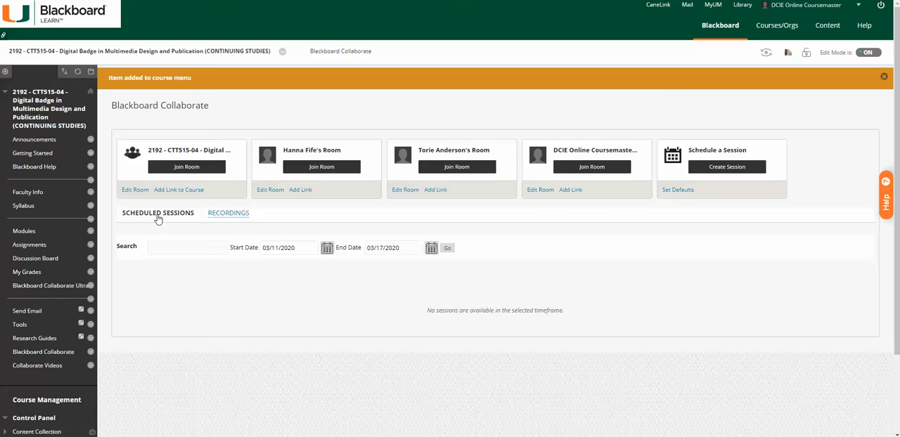
{"action": "left_click", "coordinate": [231, 217]}
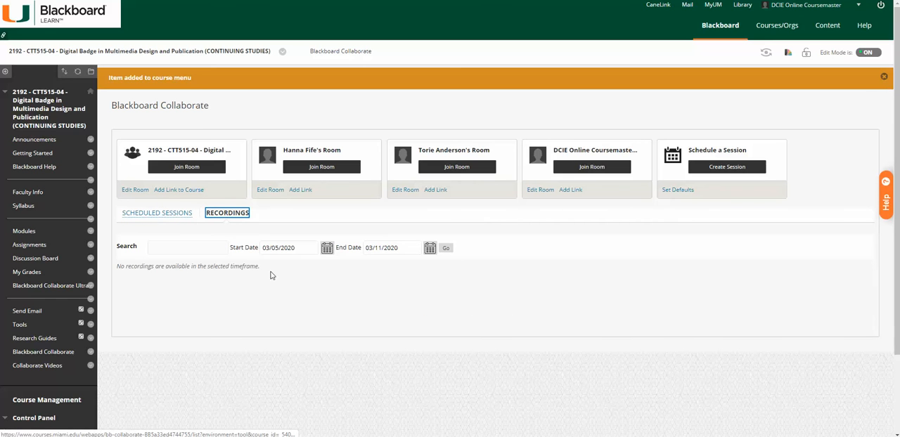